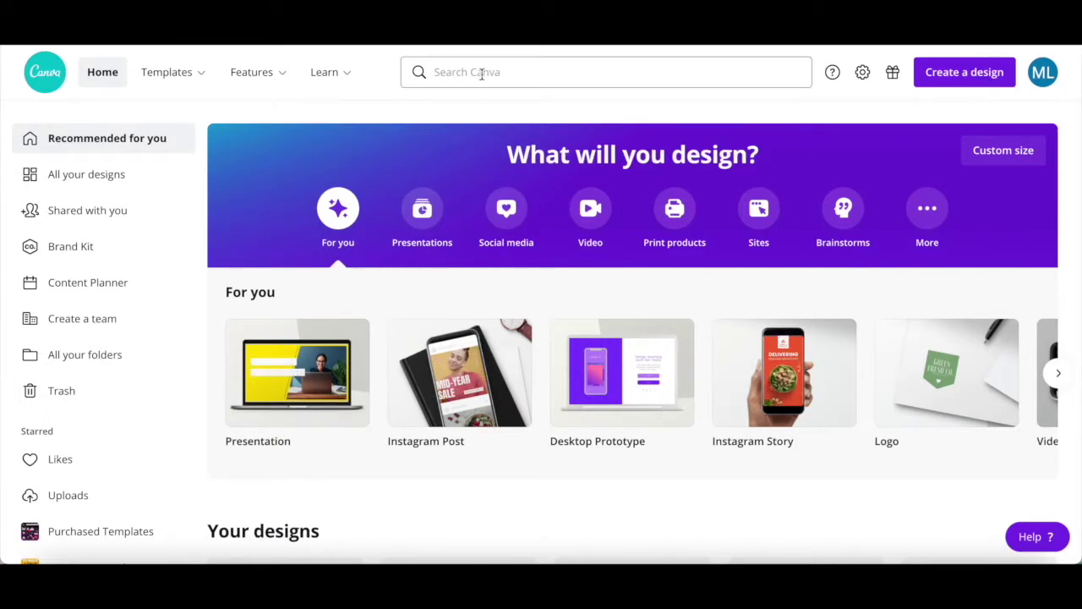
- Search Canva for 'carousel instagram post' and open the Carousel Instagram Post suggestion
{"action": "left_click", "coordinate": [482, 73]}
{"action": "type", "text": "carousel"}
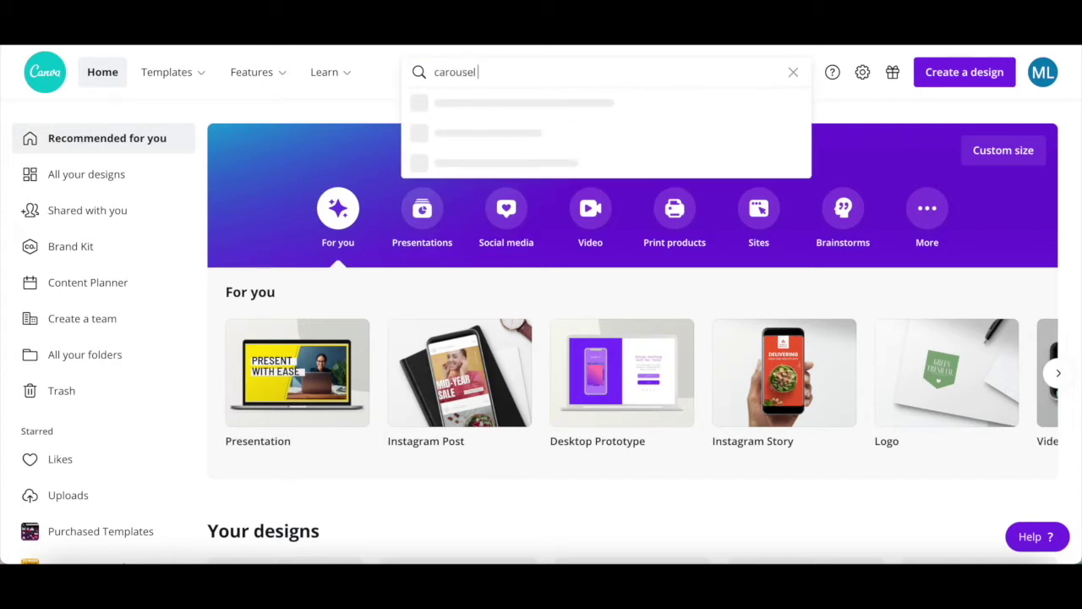
{"action": "type", "text": " instagram post"}
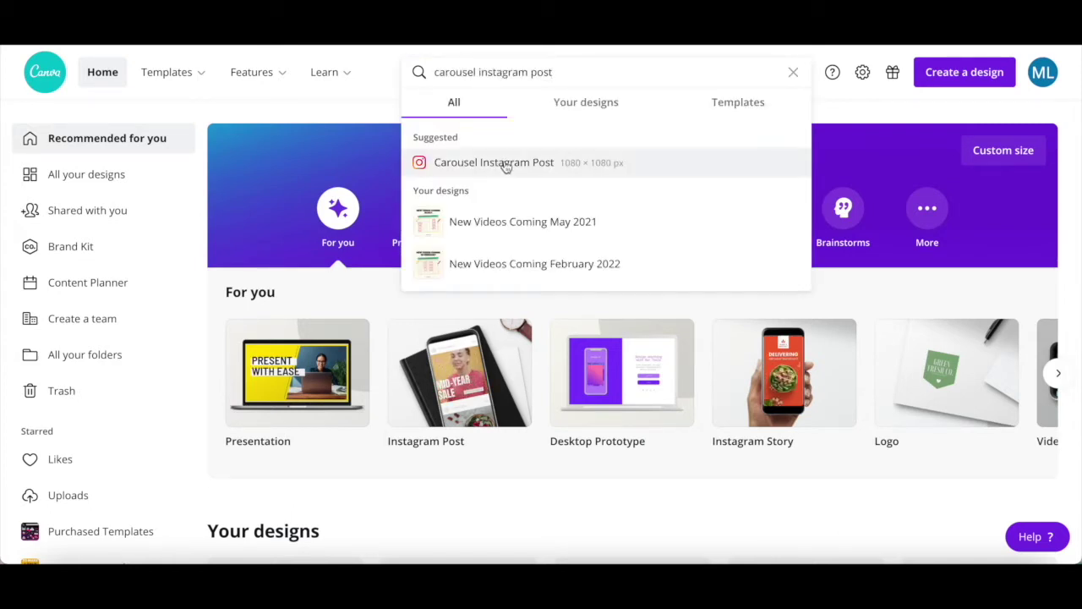
{"action": "left_click", "coordinate": [503, 162]}
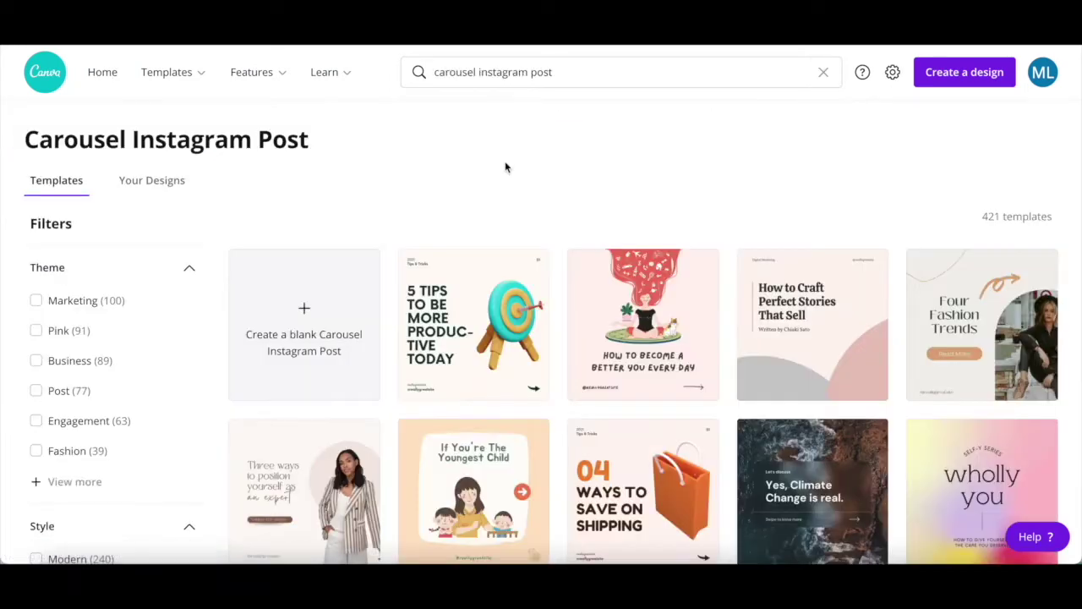
- Scroll through the 421 Carousel Instagram Post templates to compare designs
{"action": "scroll", "coordinate": [505, 166], "scroll_direction": "down", "scroll_amount": 2}
{"action": "scroll", "coordinate": [504, 166], "scroll_direction": "down", "scroll_amount": 3}
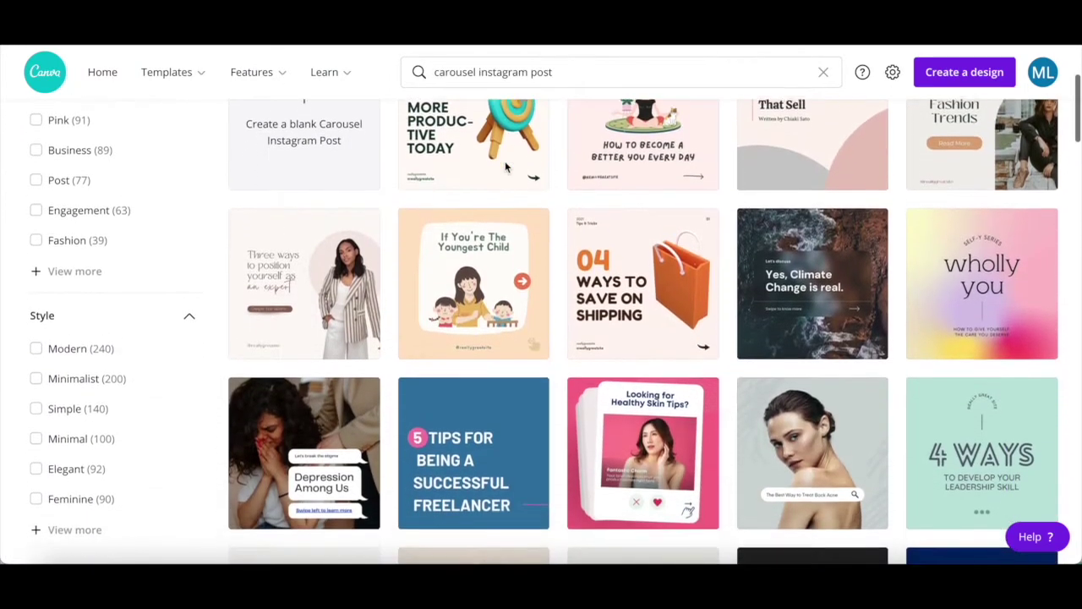
{"action": "scroll", "coordinate": [505, 162], "scroll_direction": "down", "scroll_amount": 1}
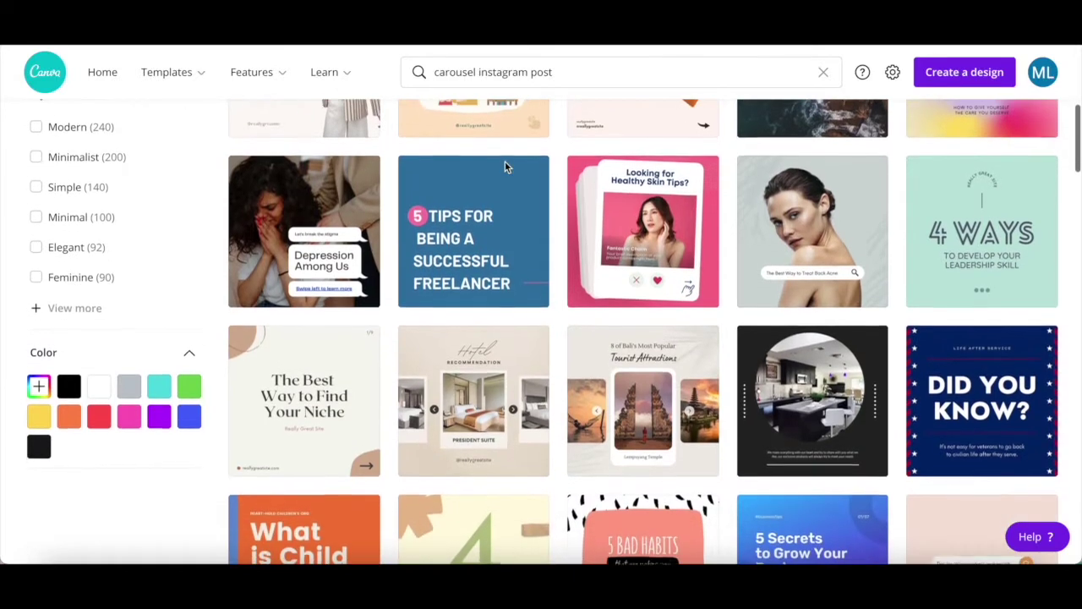
{"action": "scroll", "coordinate": [504, 162], "scroll_direction": "up", "scroll_amount": 3}
{"action": "scroll", "coordinate": [505, 164], "scroll_direction": "up", "scroll_amount": 2}
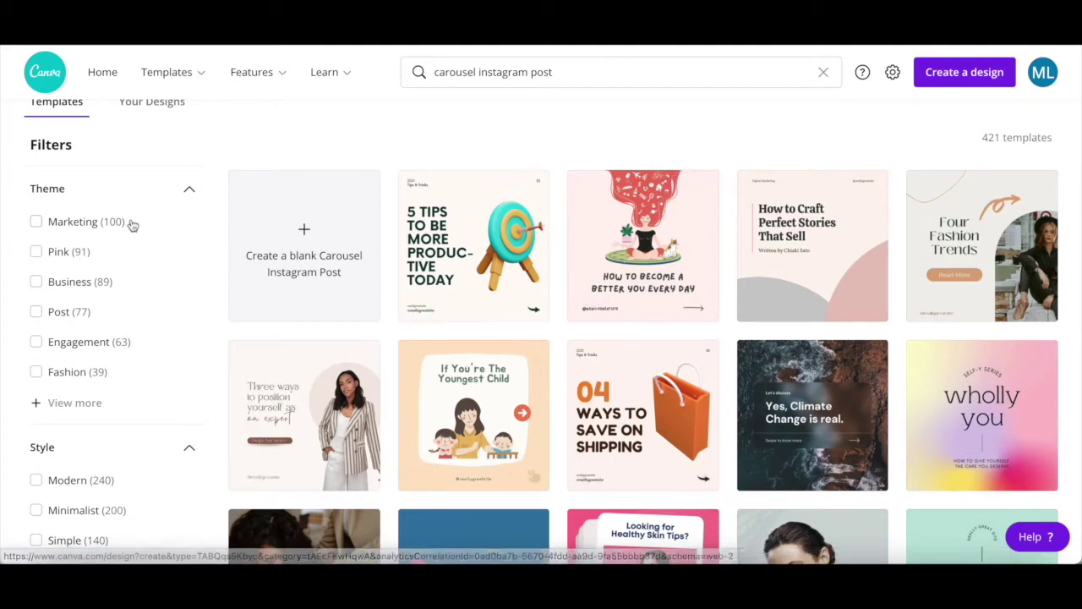
{"action": "scroll", "coordinate": [95, 204], "scroll_direction": "down", "scroll_amount": 1}
{"action": "scroll", "coordinate": [95, 205], "scroll_direction": "down", "scroll_amount": 3}
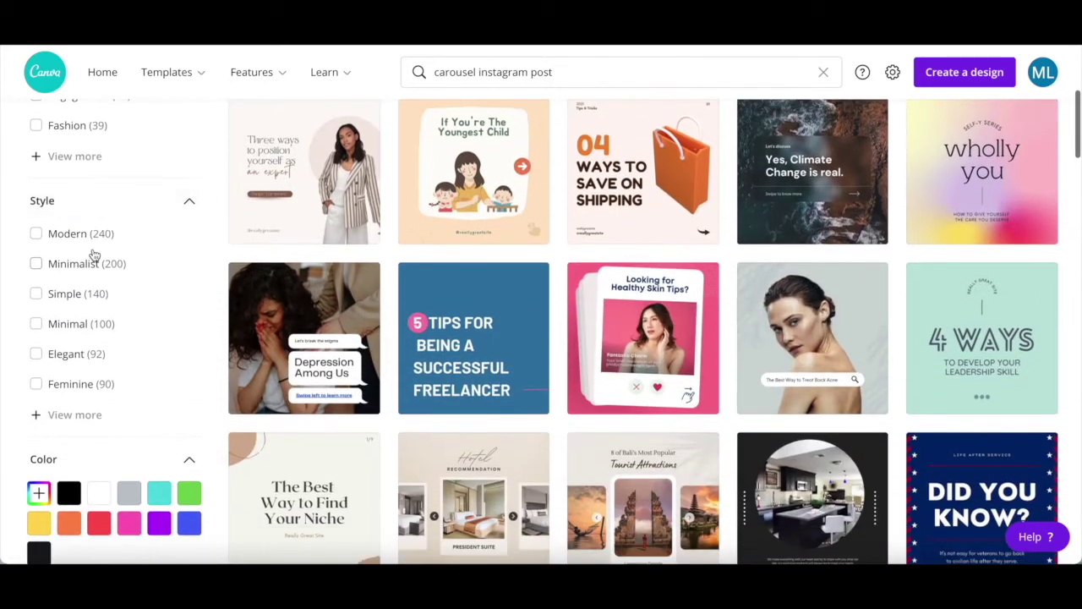
{"action": "scroll", "coordinate": [92, 254], "scroll_direction": "down", "scroll_amount": 1}
{"action": "scroll", "coordinate": [97, 405], "scroll_direction": "up", "scroll_amount": 5}
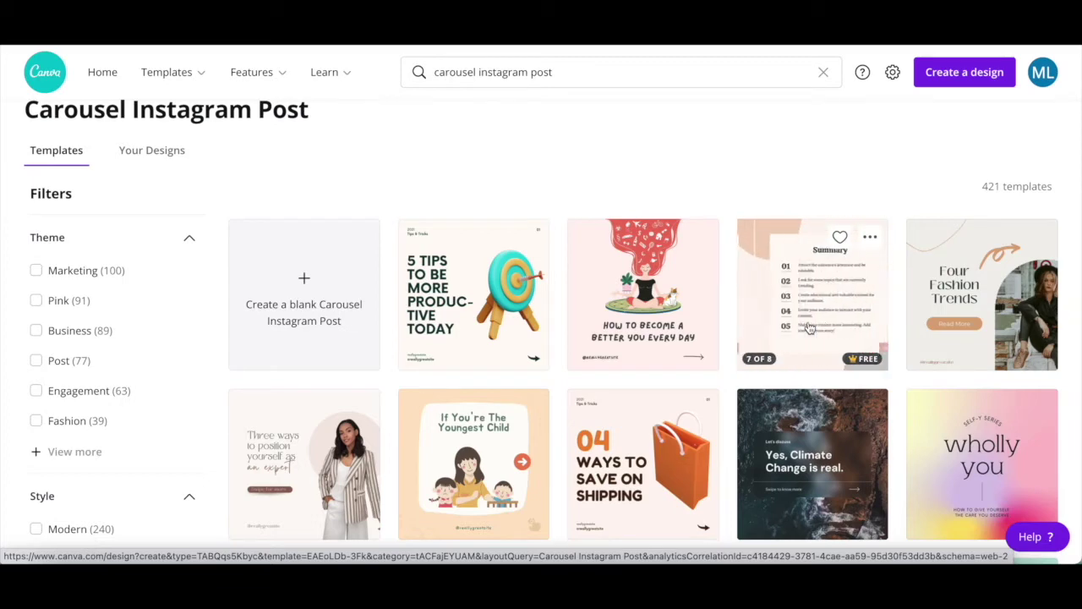
- Open the How to Craft Perfect Stories template and inspect page 1's title, author line and shapes
{"action": "left_click", "coordinate": [809, 327]}
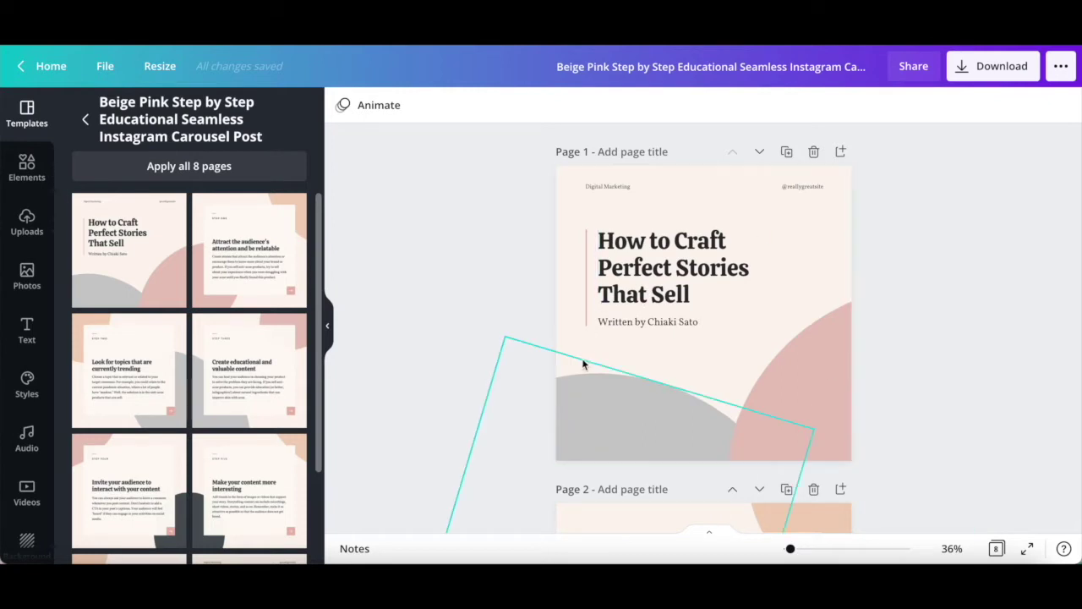
{"action": "left_click", "coordinate": [663, 269]}
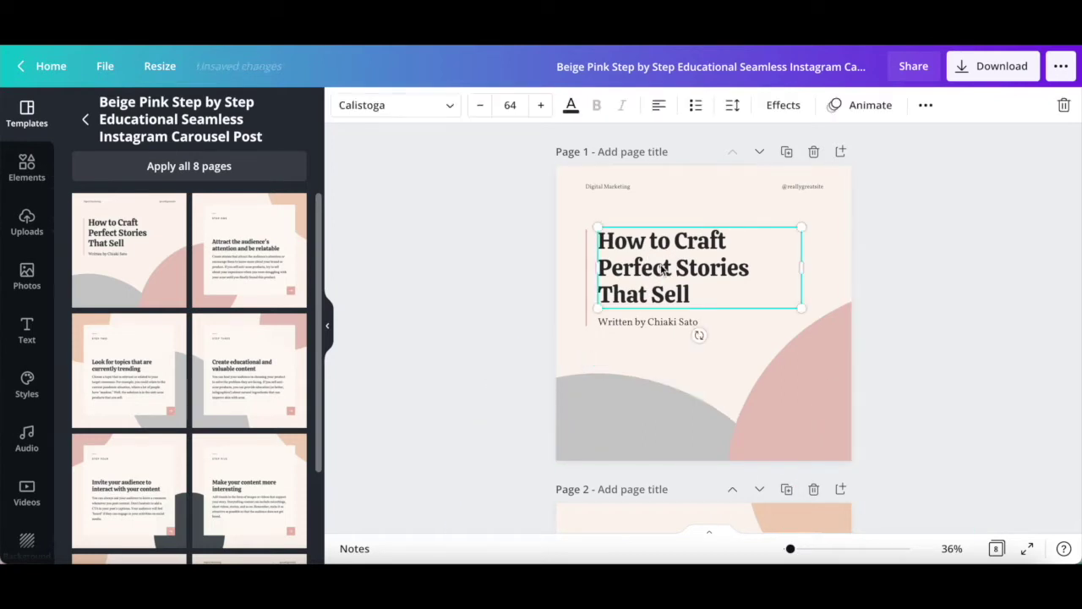
{"action": "left_click", "coordinate": [658, 322]}
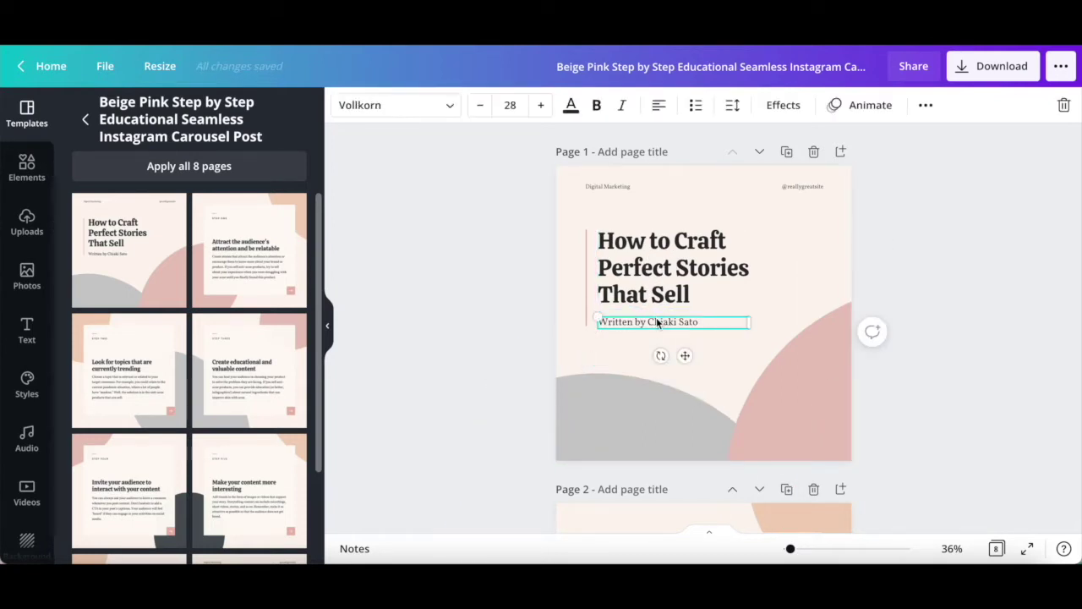
{"action": "left_click", "coordinate": [639, 430]}
{"action": "left_click", "coordinate": [818, 387]}
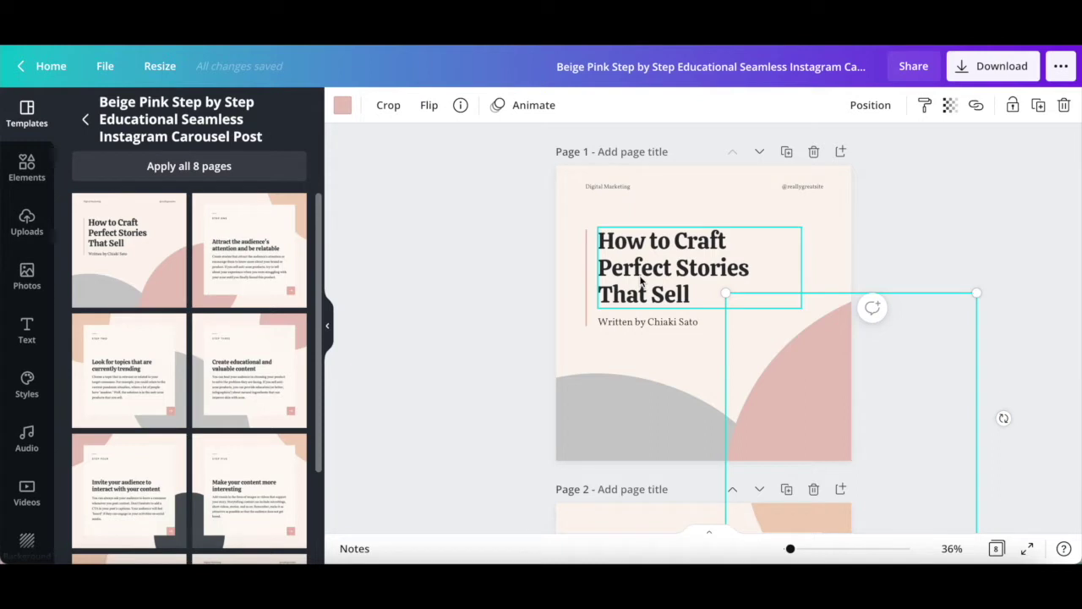
- Change the page 1 title to 'How to create an Instagram carousel with Canva'
{"action": "left_click", "coordinate": [640, 281]}
{"action": "left_click", "coordinate": [640, 276]}
{"action": "type", "text": "How"}
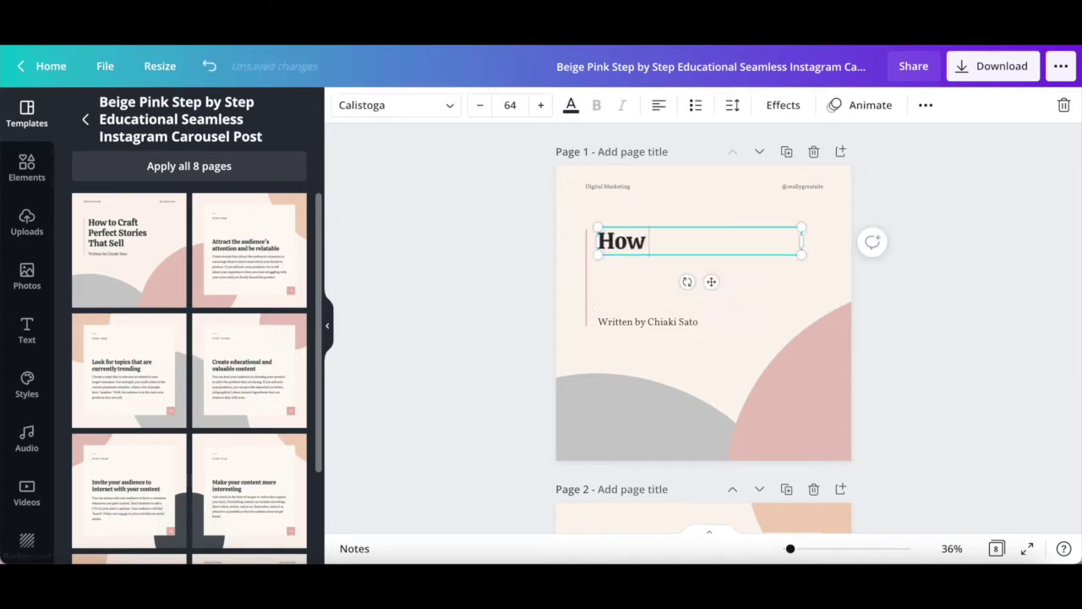
{"action": "type", "text": " to create an In"}
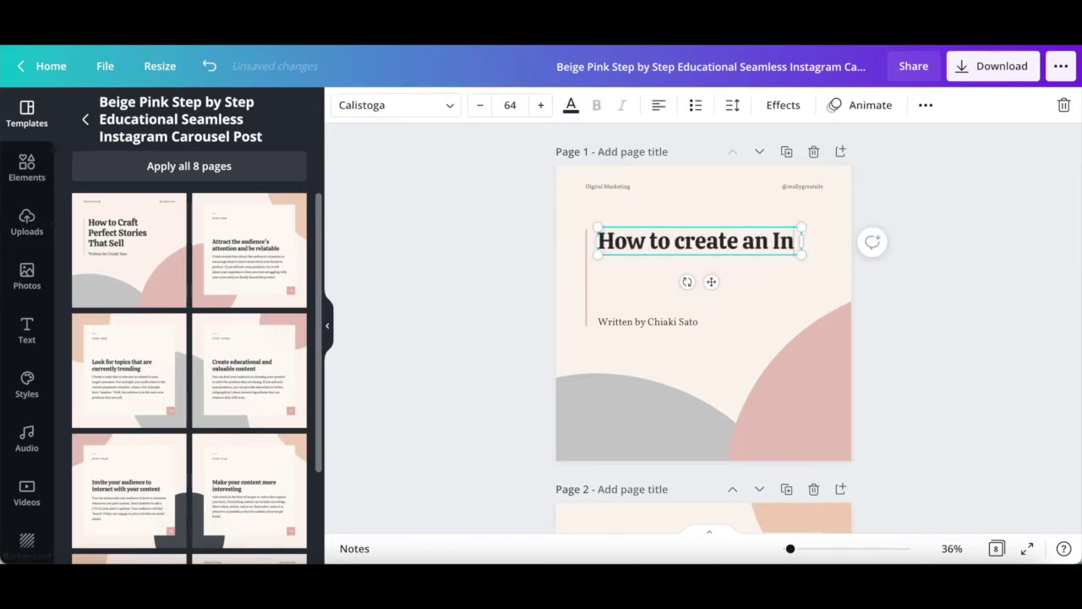
{"action": "type", "text": "stagram carousel with Canva"}
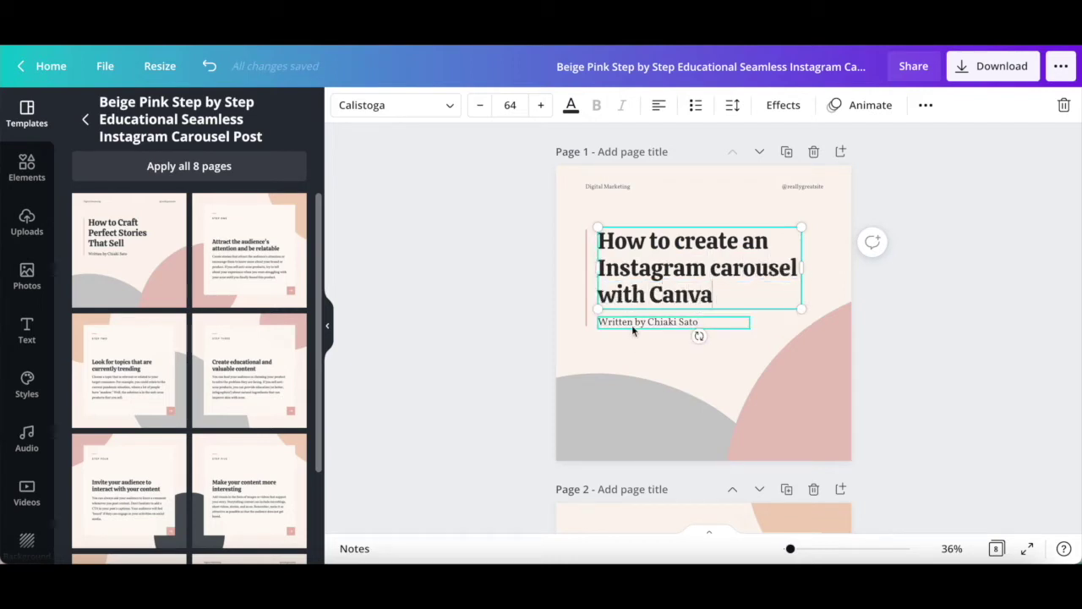
{"action": "left_click", "coordinate": [627, 434]}
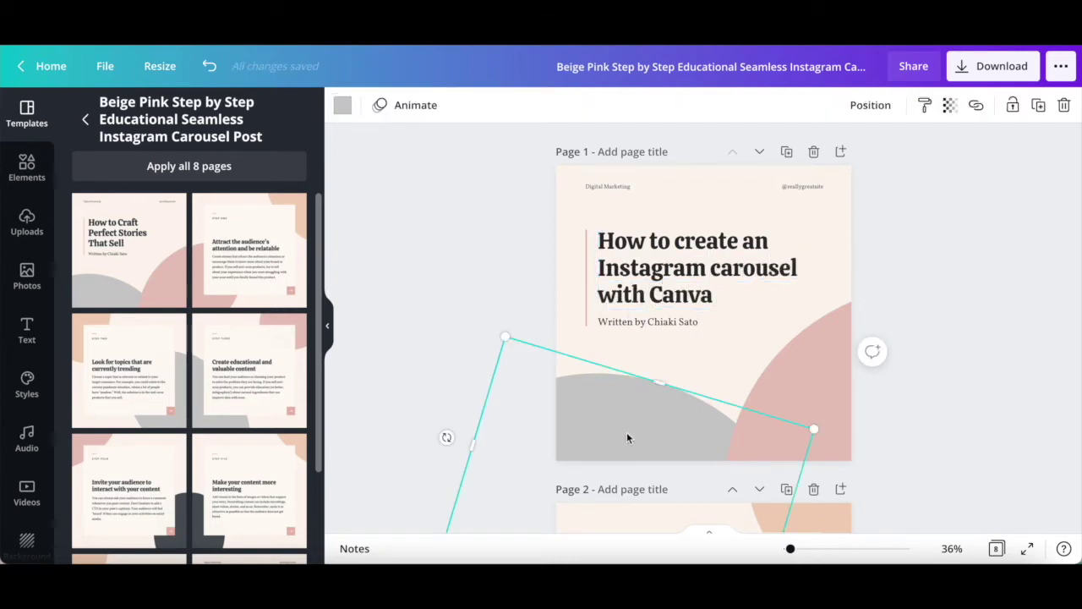
- Recolour the grey bottom curved shape with the yellow brand colour across all pages
{"action": "left_click", "coordinate": [343, 105]}
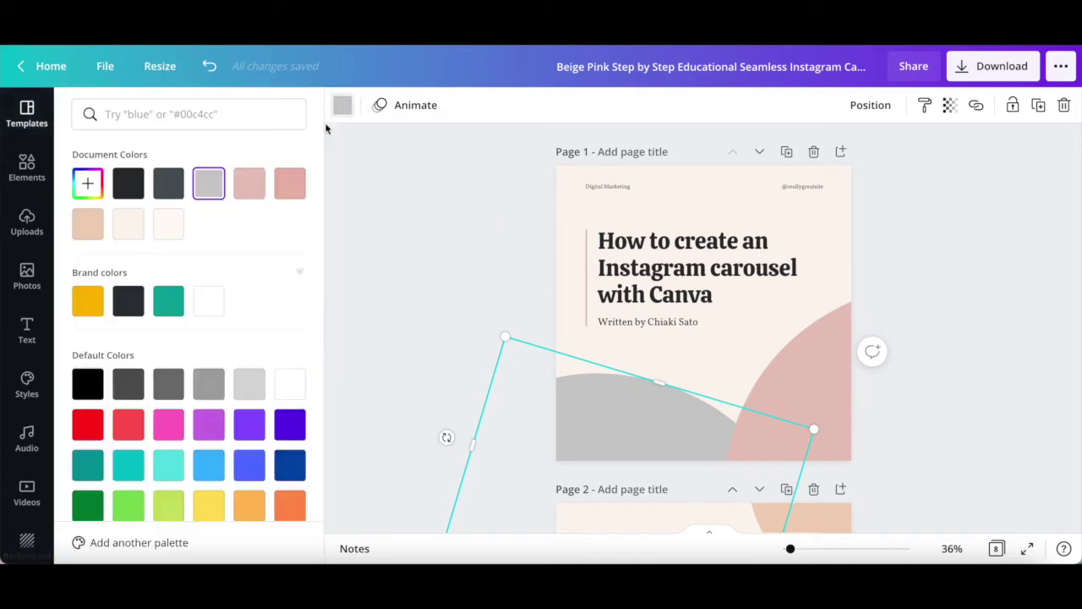
{"action": "left_click", "coordinate": [89, 301]}
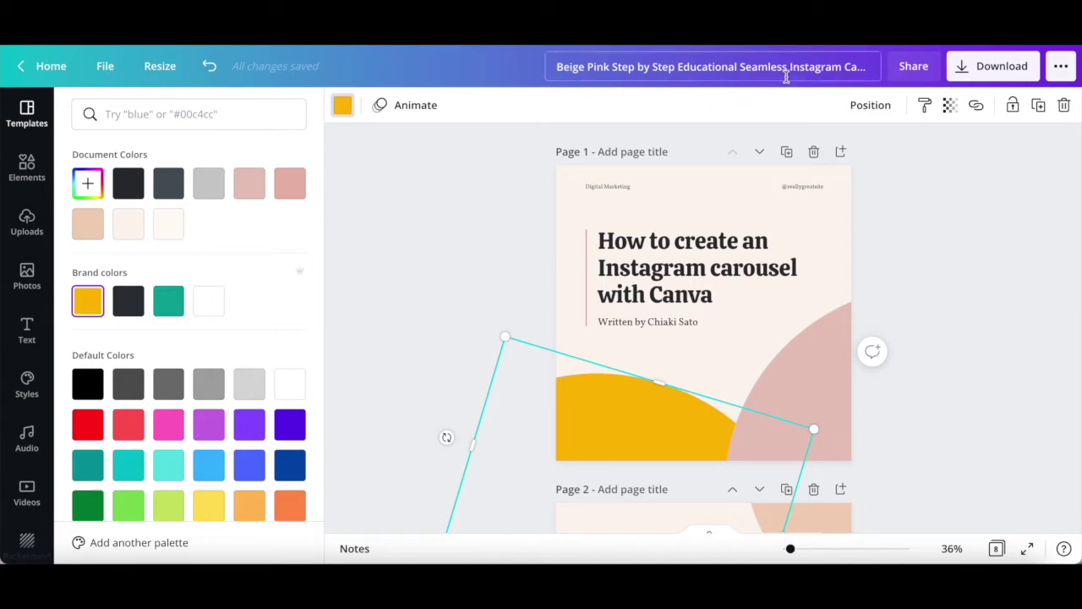
{"action": "scroll", "coordinate": [735, 251], "scroll_direction": "down", "scroll_amount": 5}
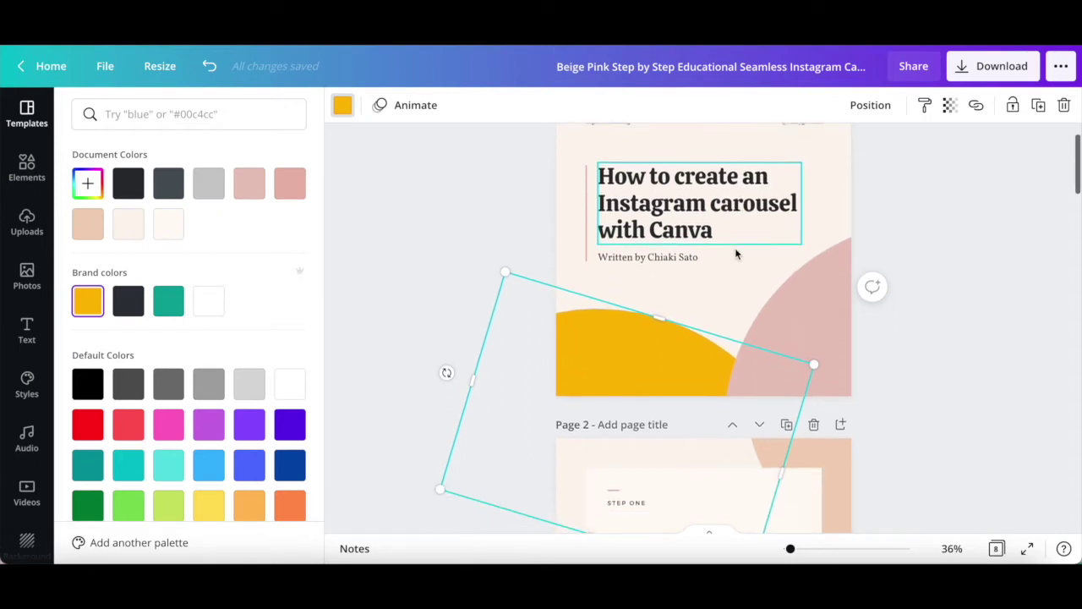
{"action": "scroll", "coordinate": [735, 252], "scroll_direction": "down", "scroll_amount": 2}
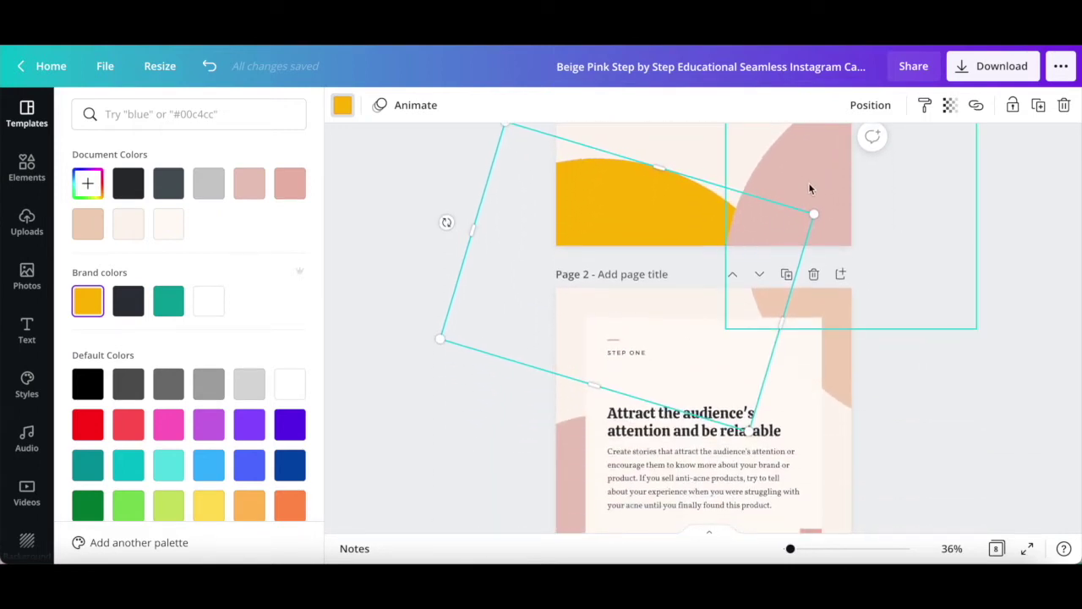
{"action": "scroll", "coordinate": [797, 348], "scroll_direction": "down", "scroll_amount": 2}
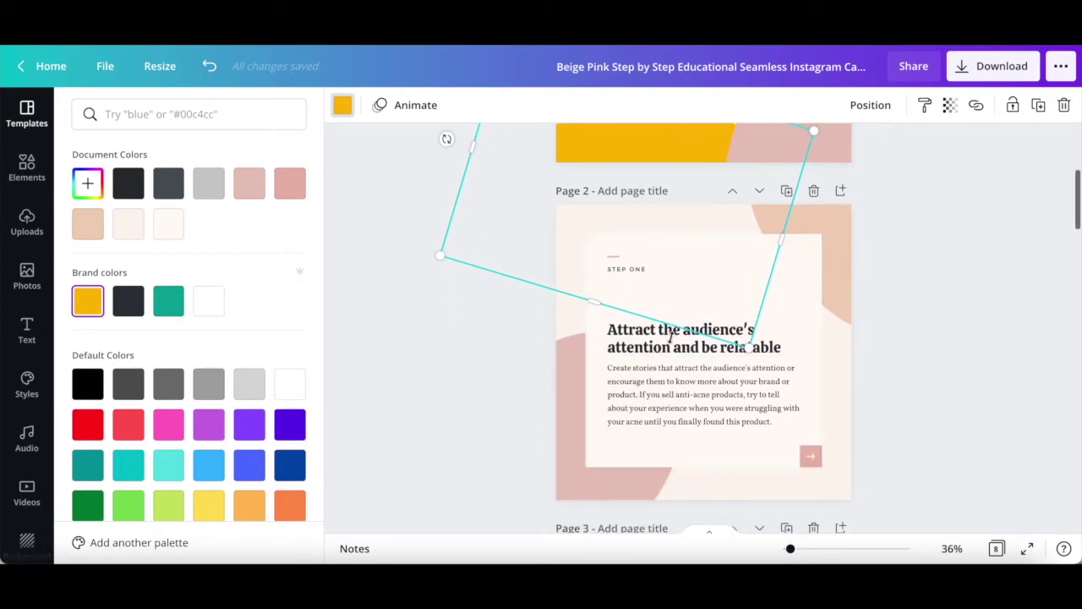
{"action": "scroll", "coordinate": [668, 401], "scroll_direction": "down", "scroll_amount": 6}
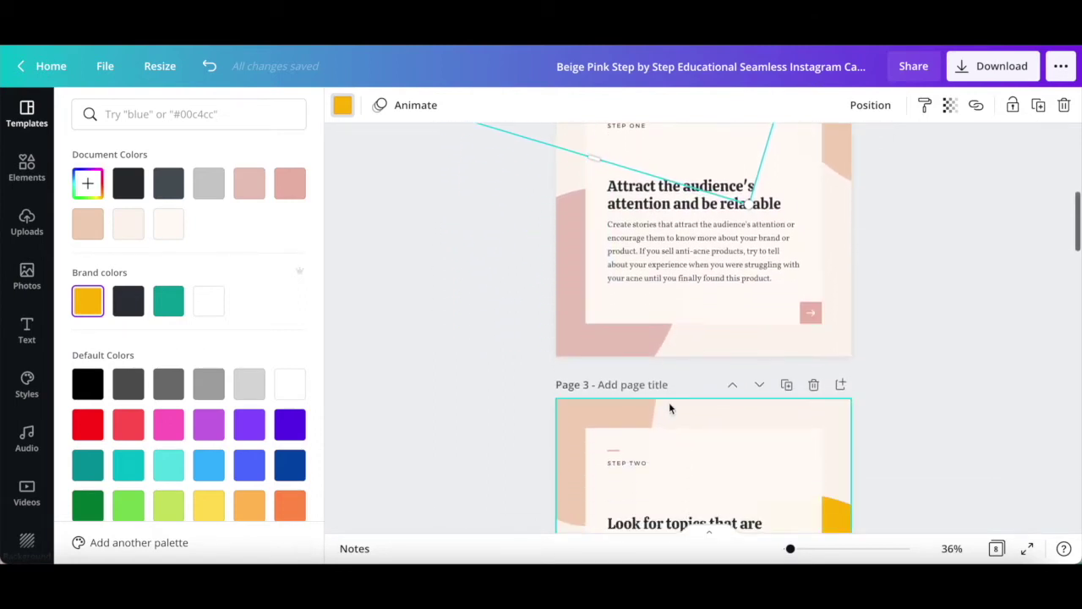
{"action": "scroll", "coordinate": [669, 409], "scroll_direction": "down", "scroll_amount": 6}
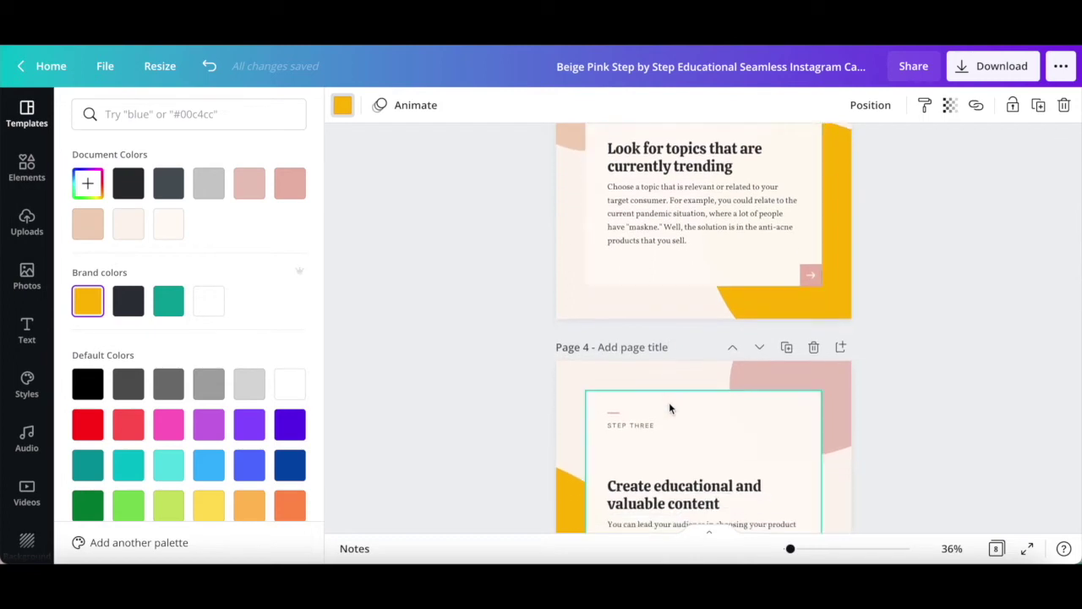
{"action": "scroll", "coordinate": [669, 408], "scroll_direction": "up", "scroll_amount": 3}
{"action": "scroll", "coordinate": [669, 409], "scroll_direction": "up", "scroll_amount": 10}
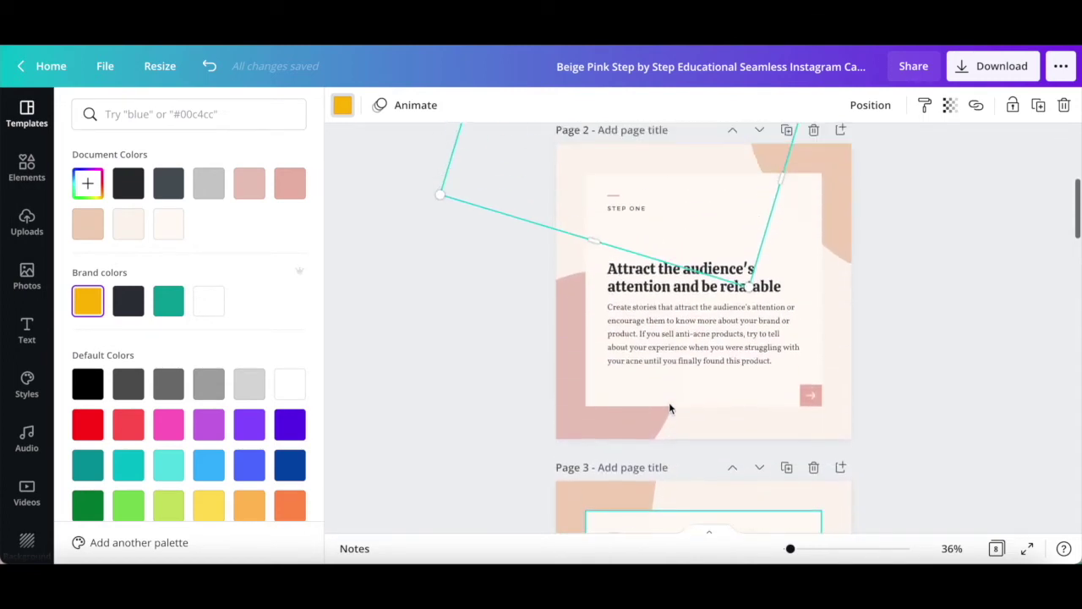
{"action": "scroll", "coordinate": [670, 408], "scroll_direction": "up", "scroll_amount": 5}
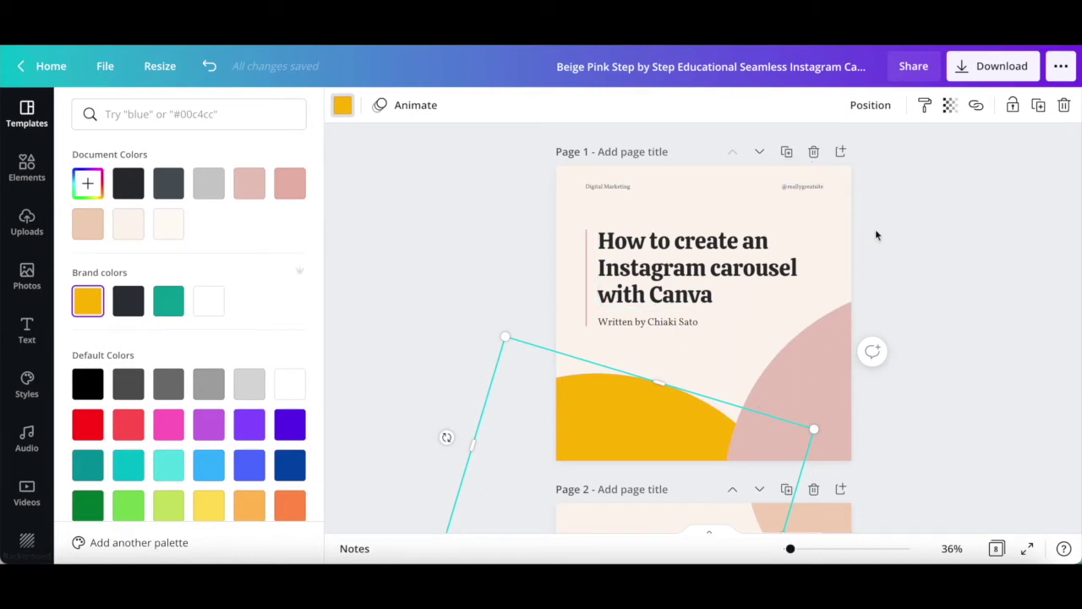
- Rename the design to 'Instagram Carousel'
{"action": "double_click", "coordinate": [705, 69]}
{"action": "key", "text": "ctrl+a"}
{"action": "type", "text": "Inst"}
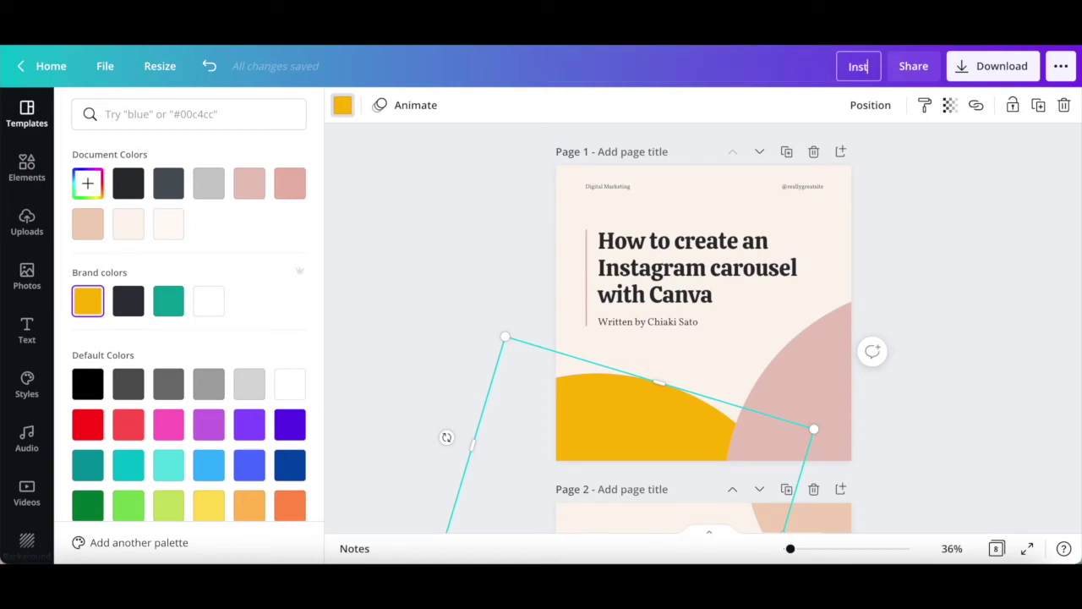
{"action": "type", "text": "agram Carousel"}
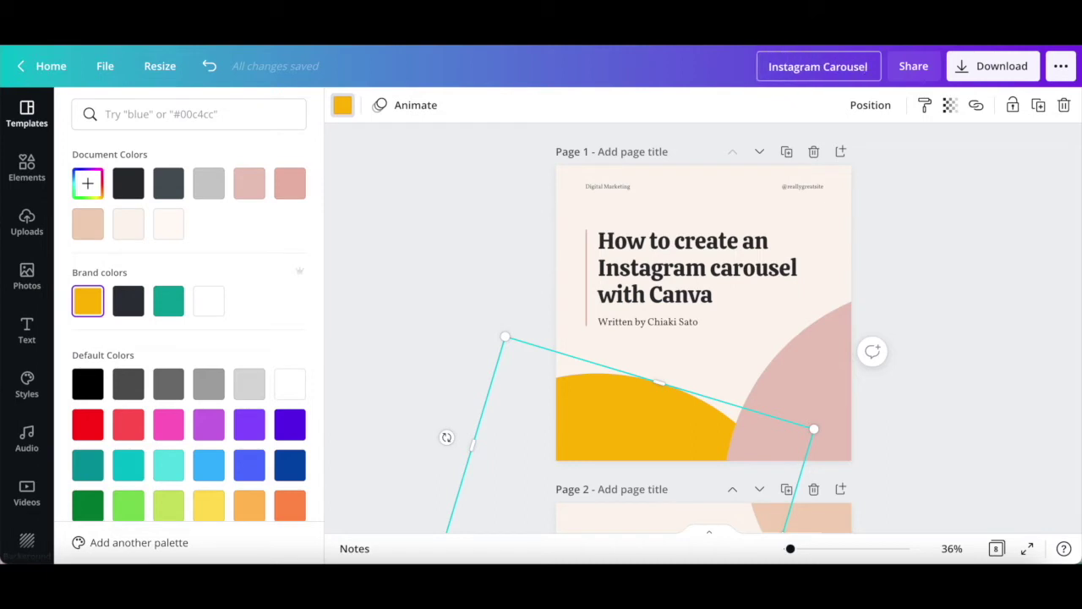
- Download all 8 pages as JPG images
{"action": "left_click", "coordinate": [970, 76]}
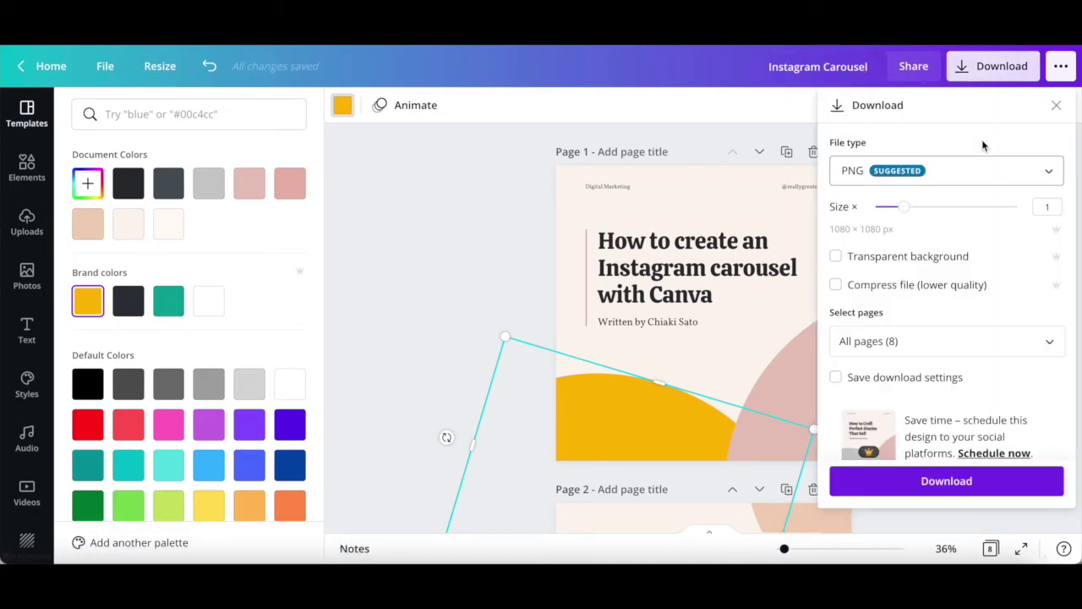
{"action": "left_click", "coordinate": [972, 180]}
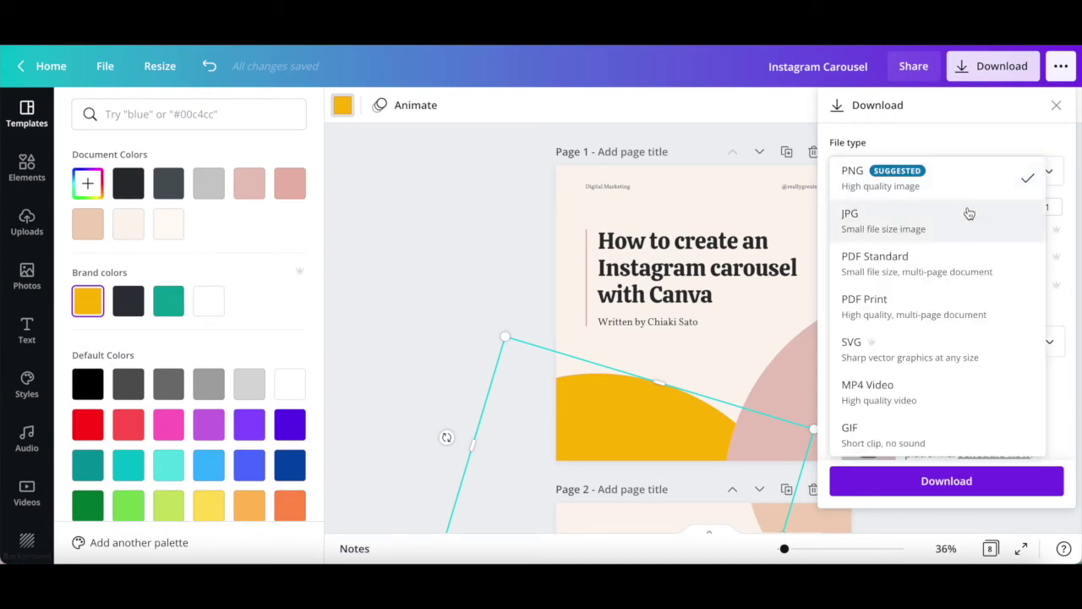
{"action": "left_click", "coordinate": [969, 219]}
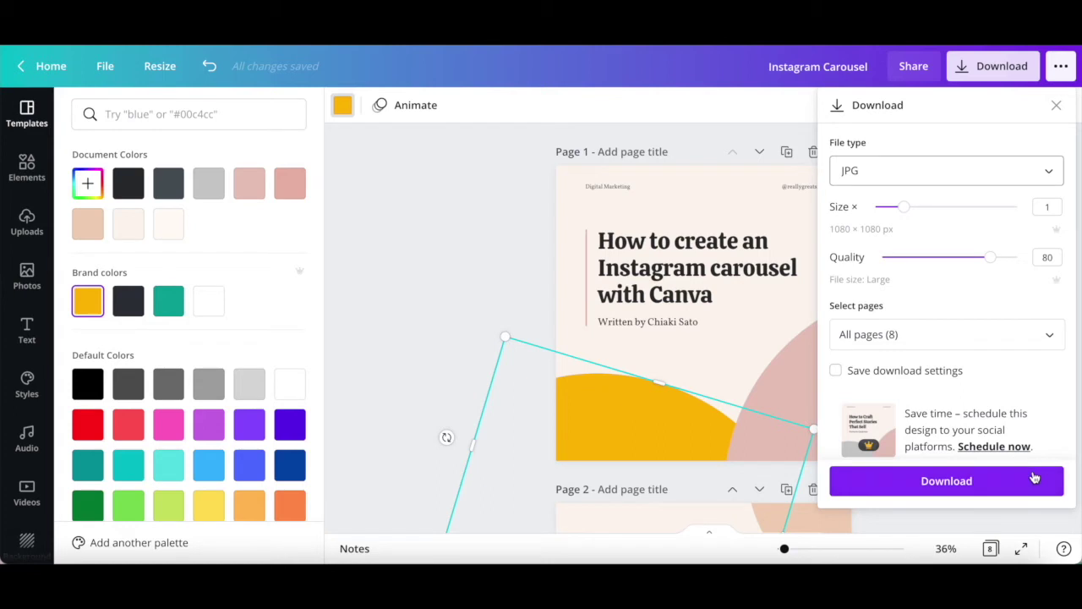
{"action": "left_click", "coordinate": [1033, 478]}
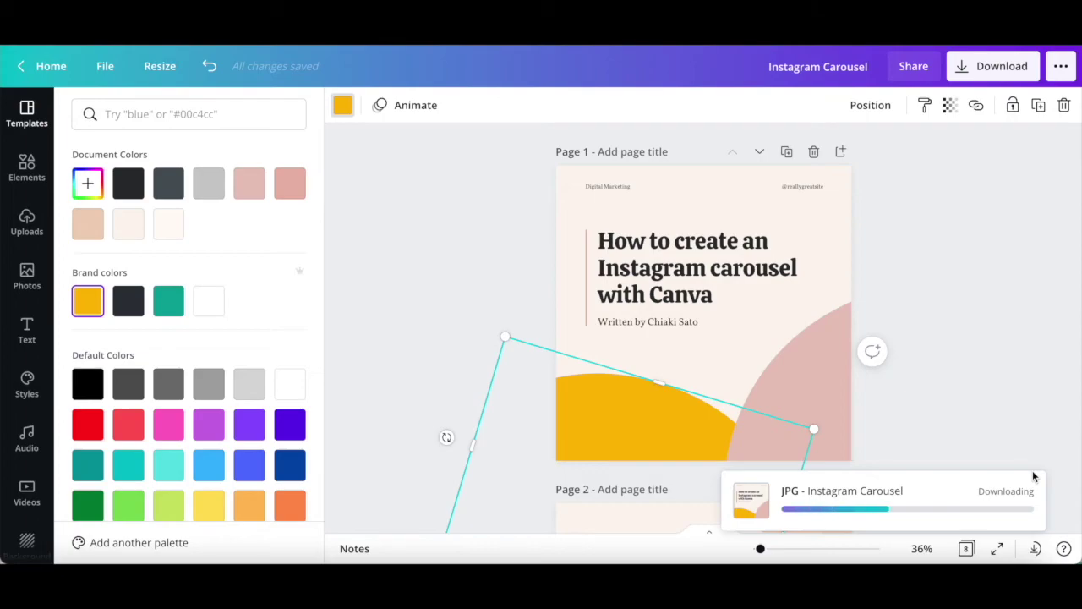
{"action": "left_click", "coordinate": [512, 125]}
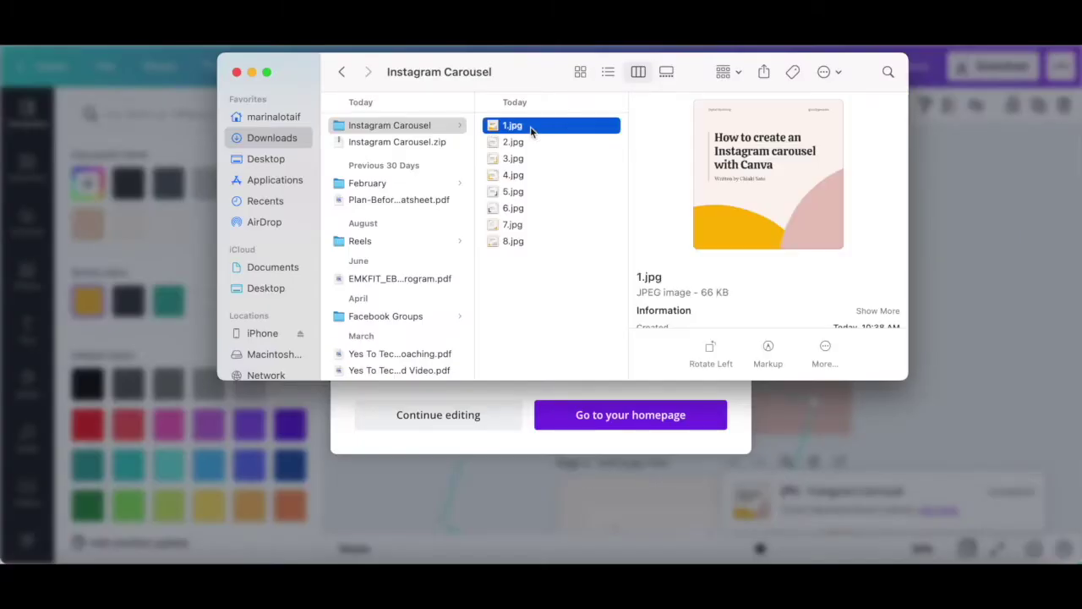
- Preview the exported slides 2.jpg through 6.jpg in the Instagram Carousel folder
{"action": "key", "text": "Down"}
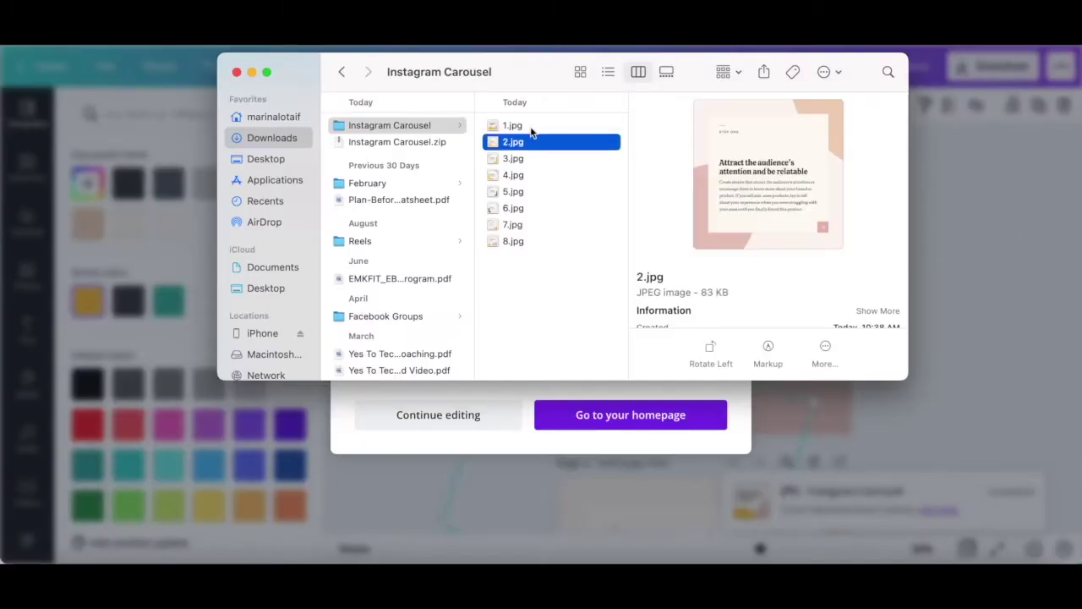
{"action": "key", "text": "Down"}
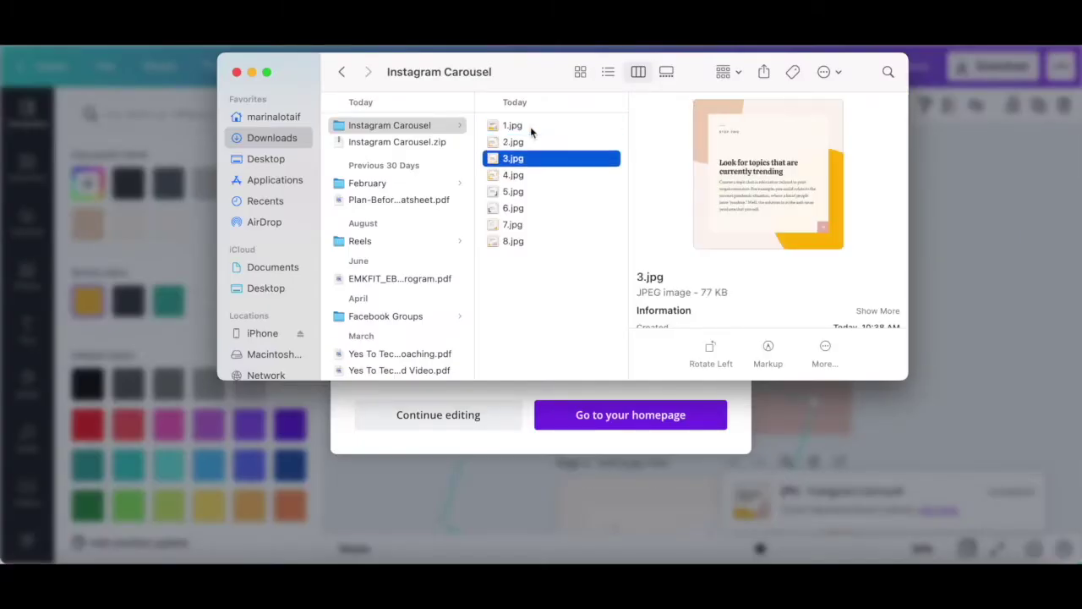
{"action": "key", "text": "Down"}
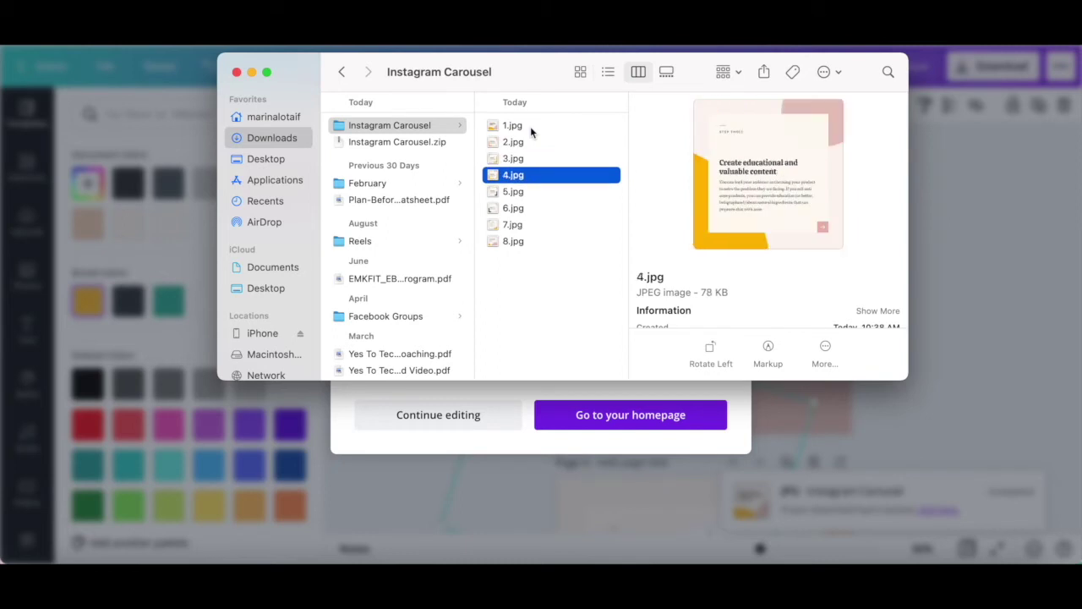
{"action": "key", "text": "Down"}
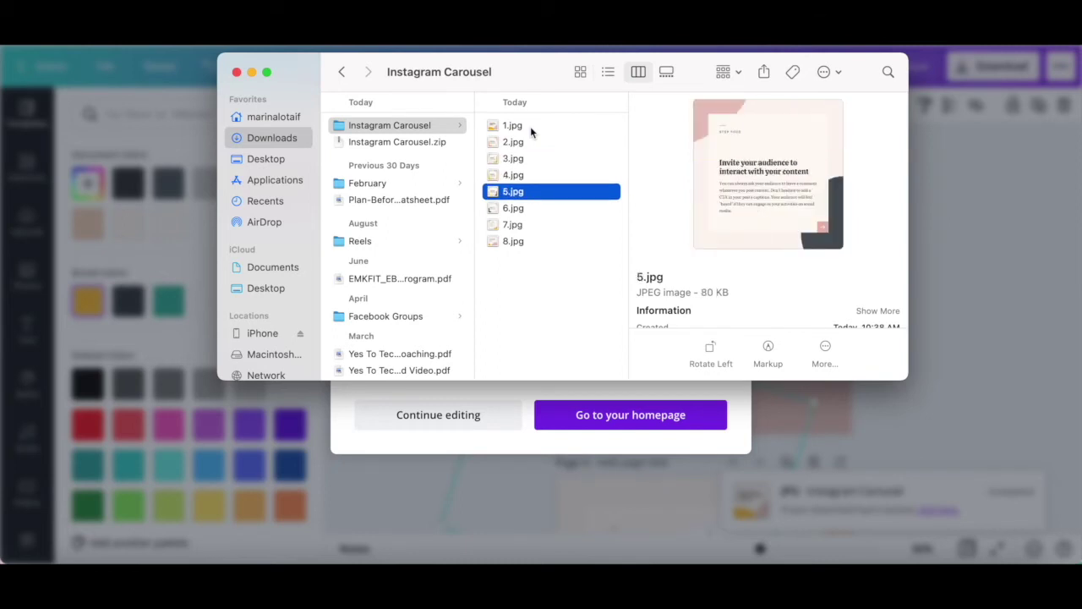
{"action": "key", "text": "Down"}
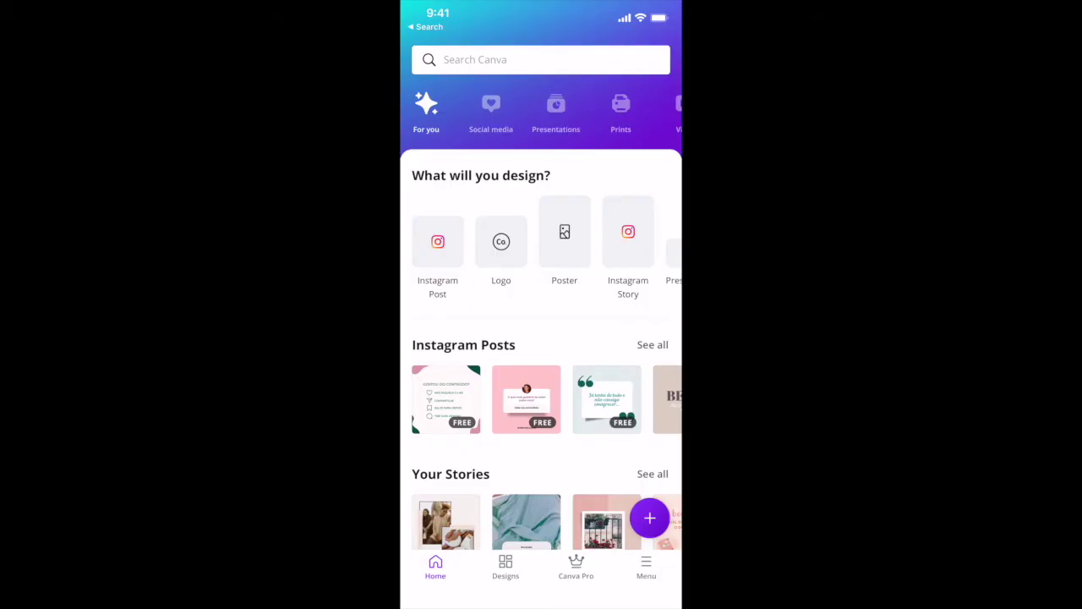
- Save the carousel design's pages to the phone from the Canva app's Designs list
{"action": "left_click", "coordinate": [506, 567]}
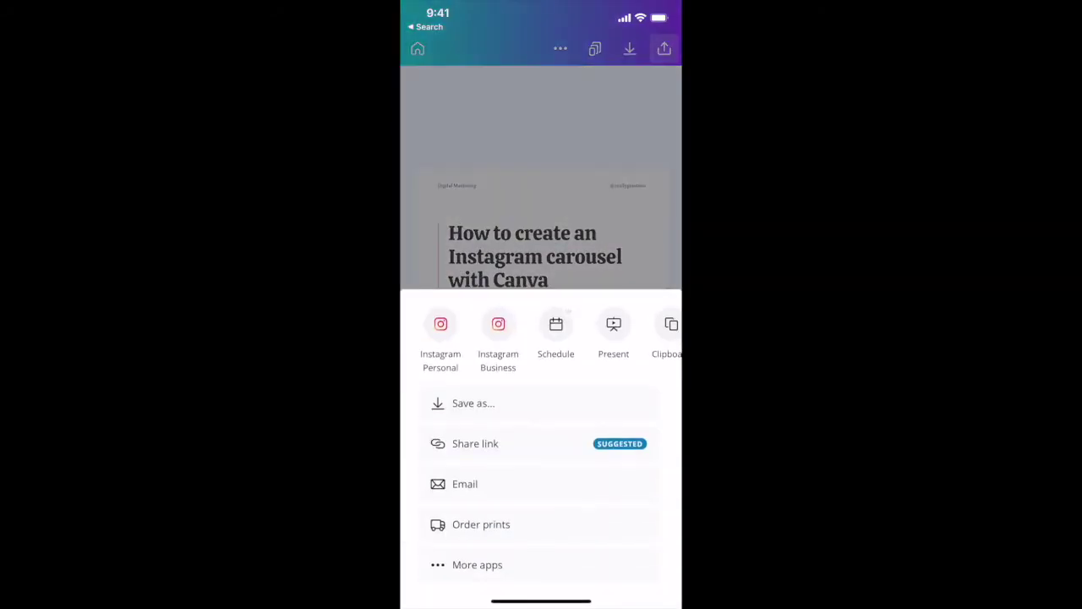
{"action": "left_click", "coordinate": [473, 403]}
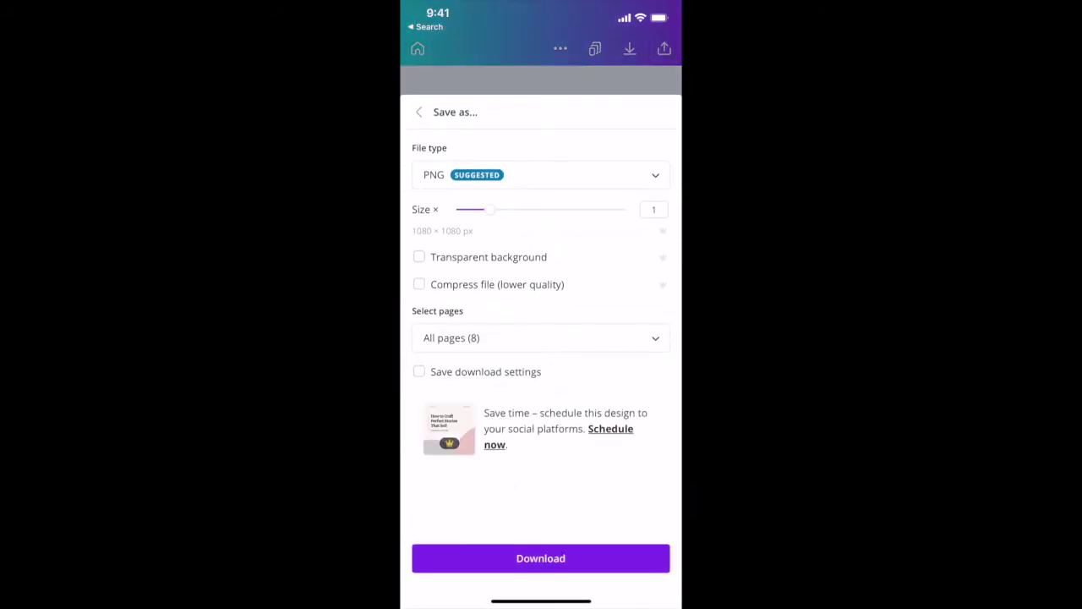
{"action": "left_click", "coordinate": [540, 558]}
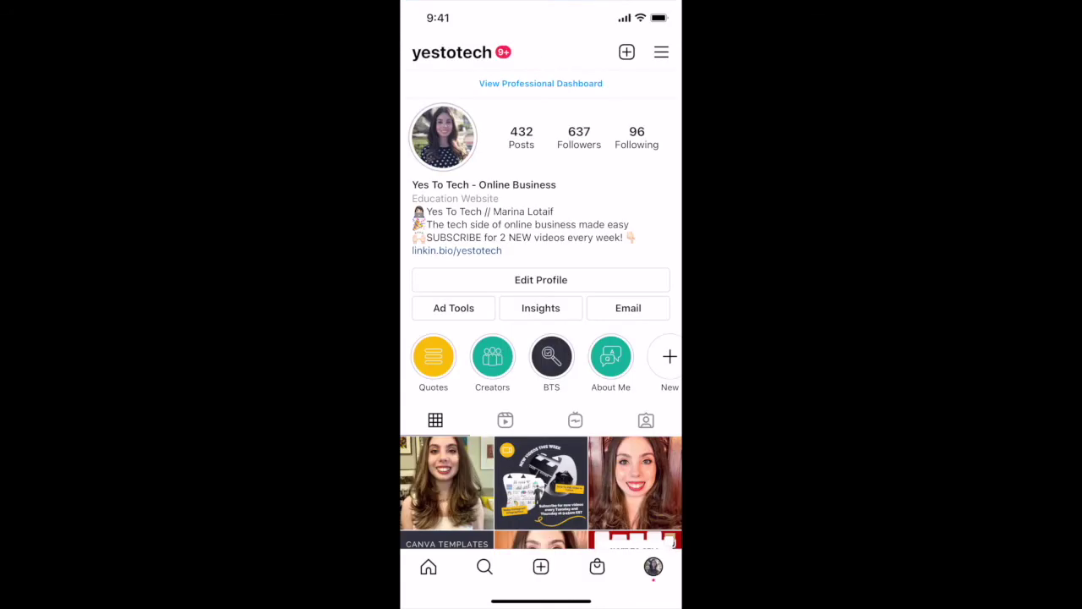
- Start a new Instagram feed post with multiple-photo selection turned on
{"action": "left_click", "coordinate": [627, 52]}
{"action": "left_click", "coordinate": [452, 331]}
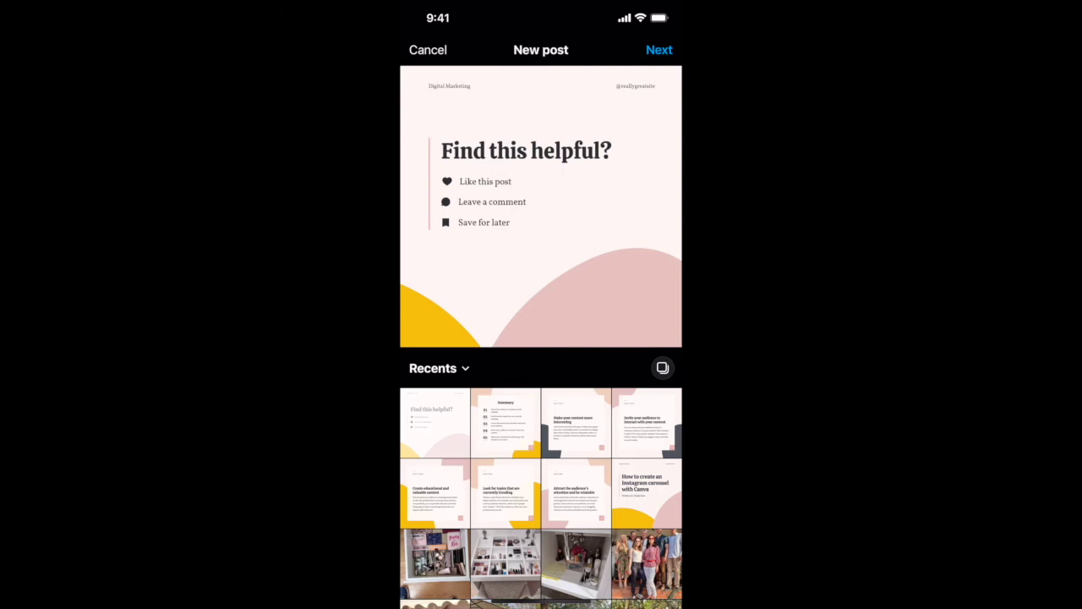
{"action": "left_click", "coordinate": [662, 368]}
- Add all eight carousel slides in order and continue to filters
{"action": "left_click", "coordinate": [504, 423]}
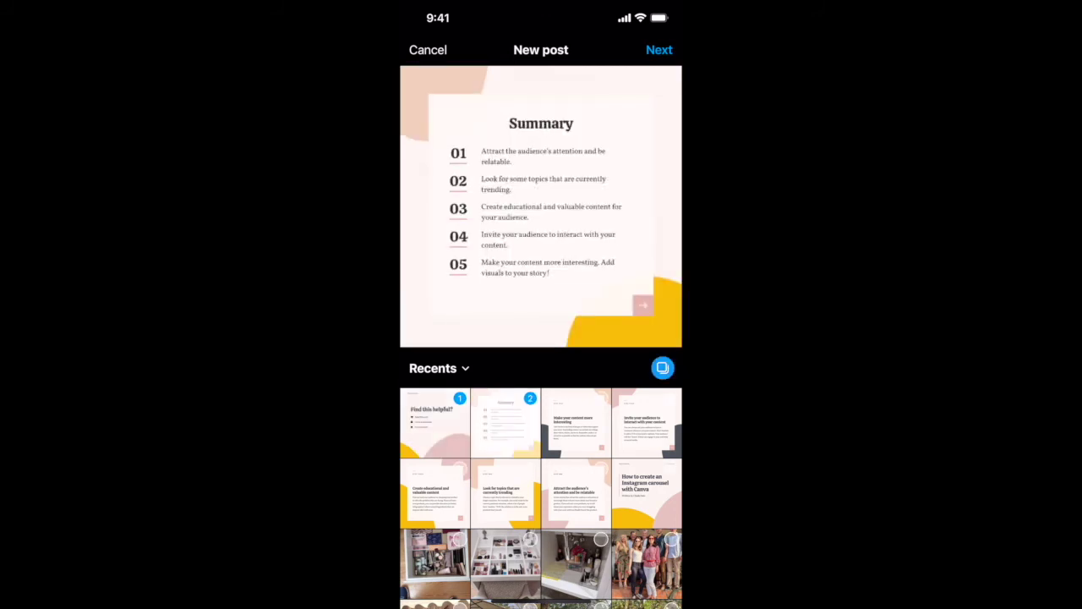
{"action": "left_click", "coordinate": [576, 422]}
{"action": "left_click", "coordinate": [646, 423]}
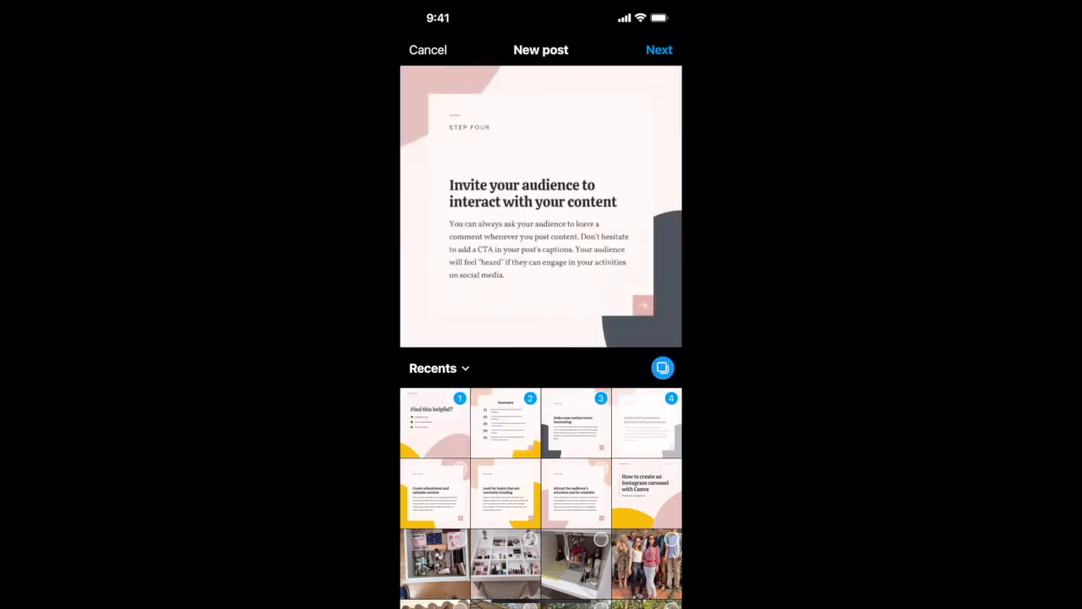
{"action": "left_click", "coordinate": [434, 493]}
{"action": "left_click", "coordinate": [504, 493]}
{"action": "left_click", "coordinate": [576, 492]}
{"action": "left_click", "coordinate": [646, 493]}
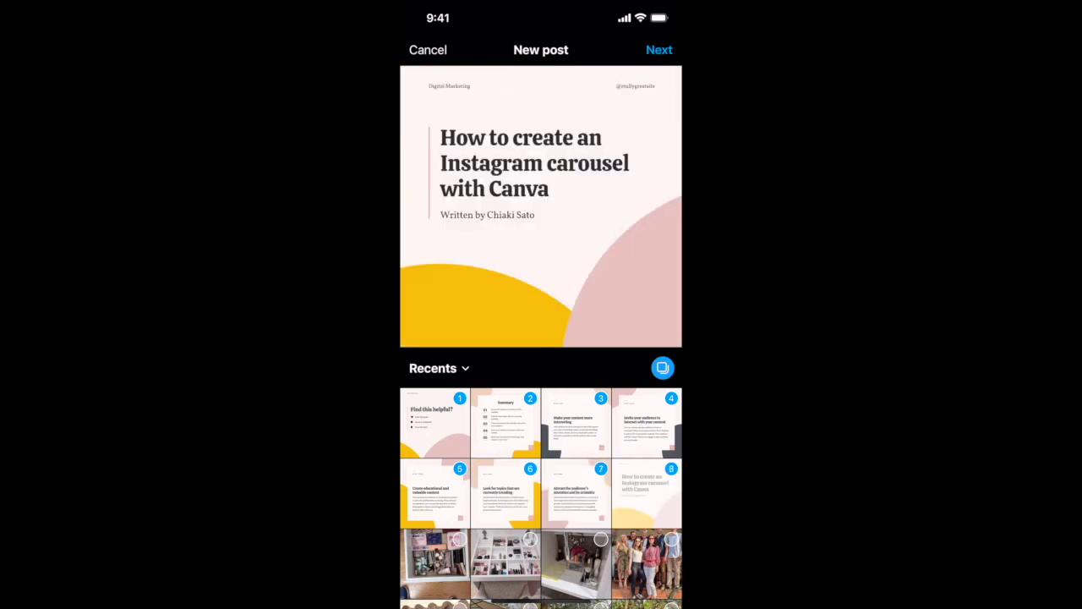
{"action": "left_click", "coordinate": [659, 50]}
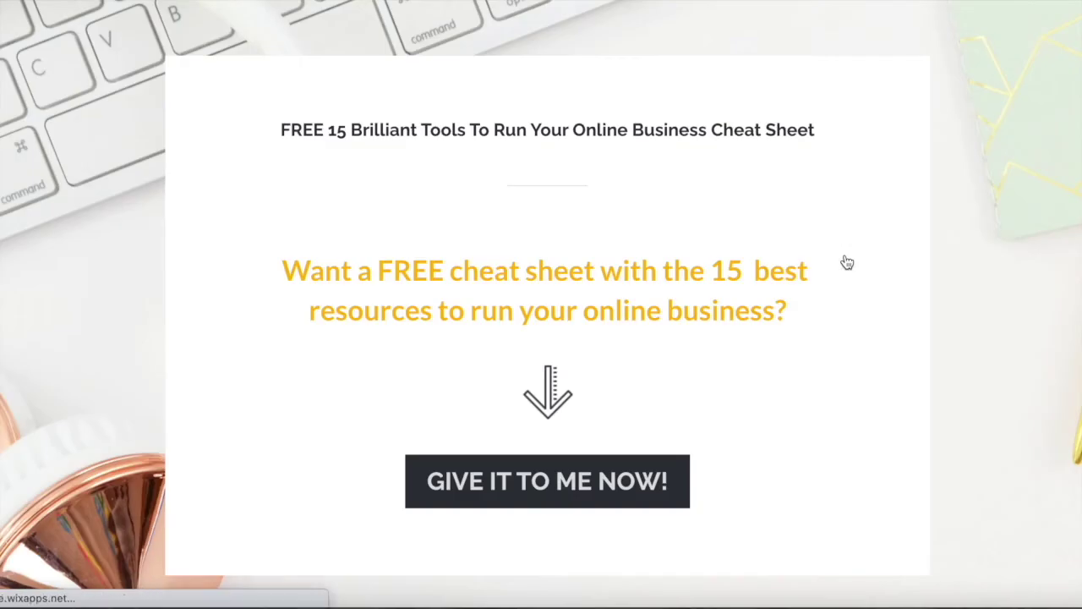
- Open the free cheat sheet signup form and enter a first name and e-mail address
{"action": "left_click", "coordinate": [594, 478]}
{"action": "left_click", "coordinate": [597, 456]}
{"action": "type", "text": "Marina"}
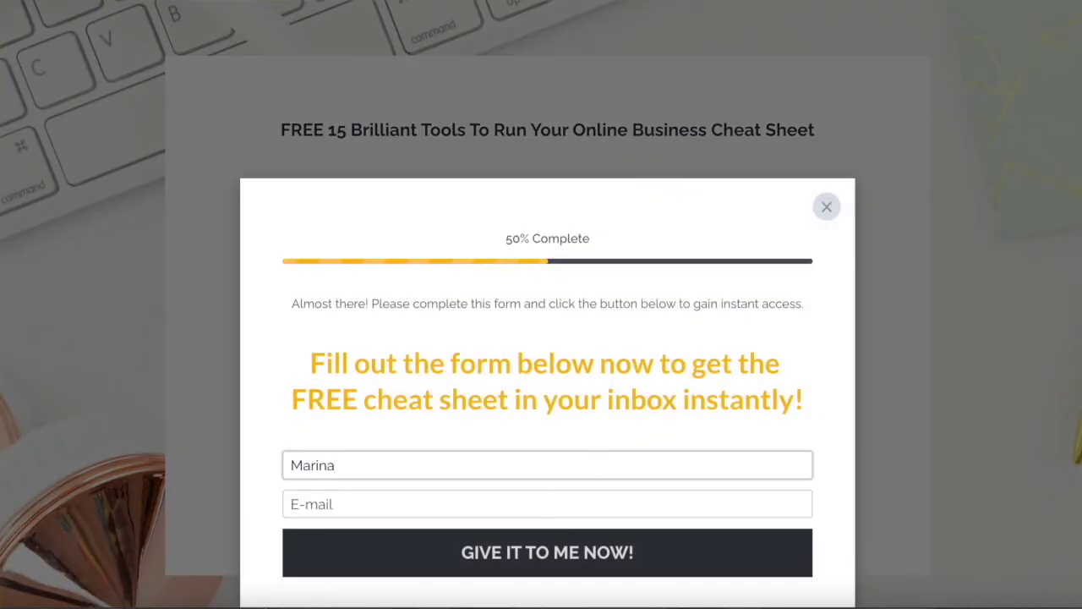
{"action": "key", "text": "Tab"}
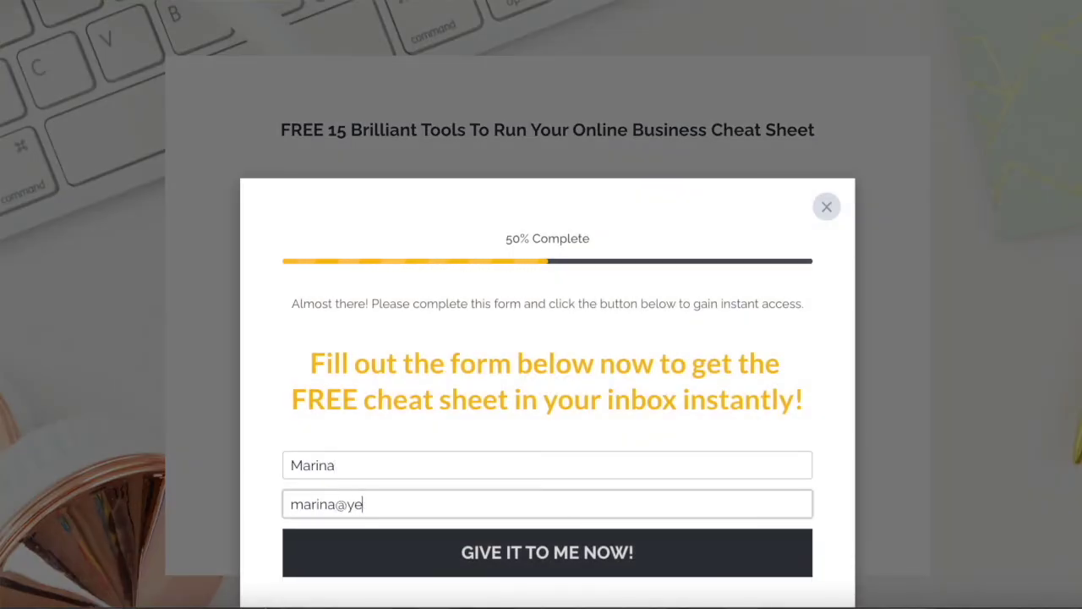